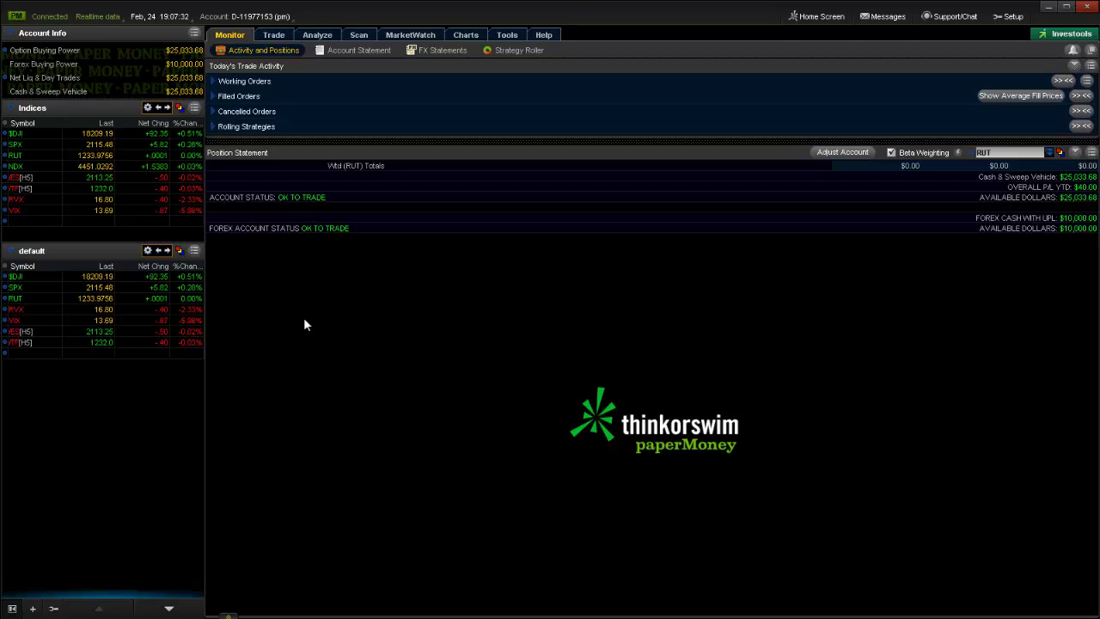
- Delete the simulated AAPL calendar in Analyze and return to Monitor's Activity and Positions page
click(314, 36)
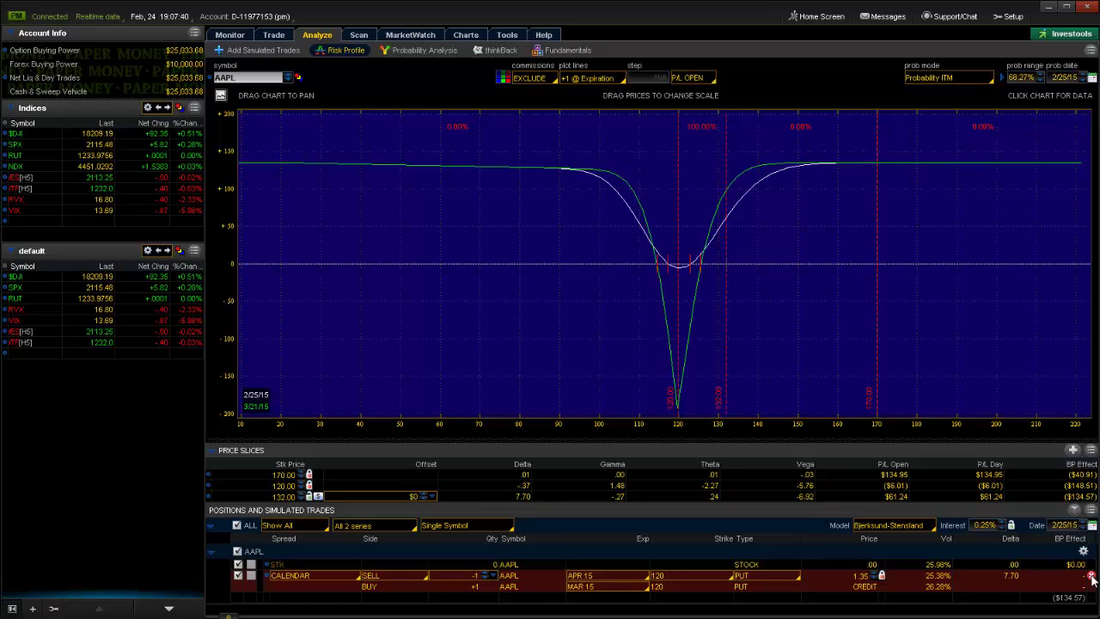
click(1092, 576)
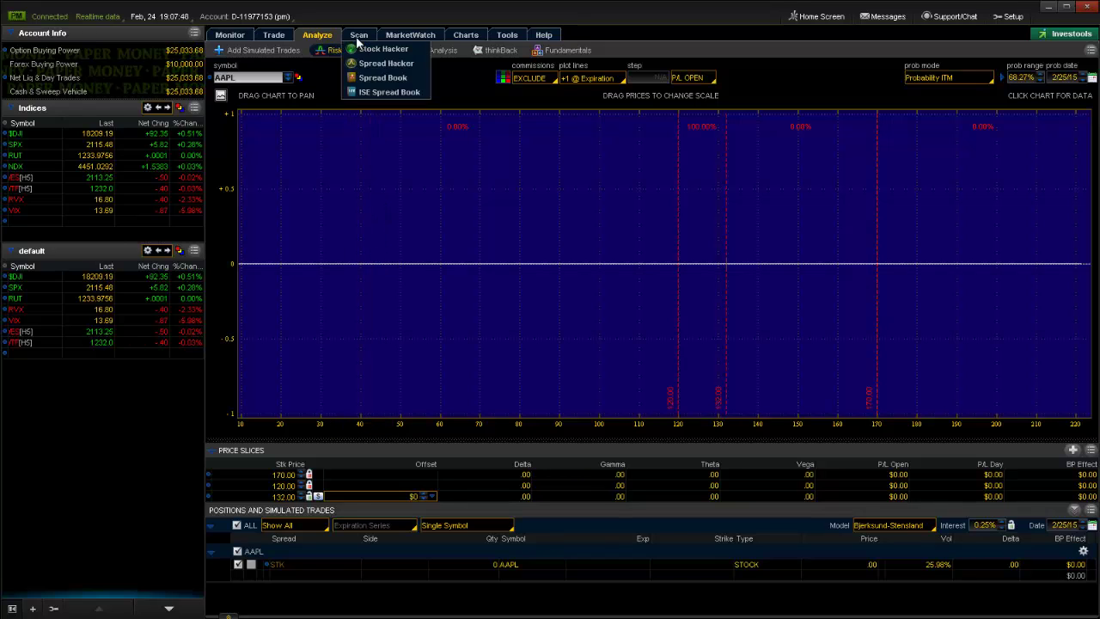
click(239, 36)
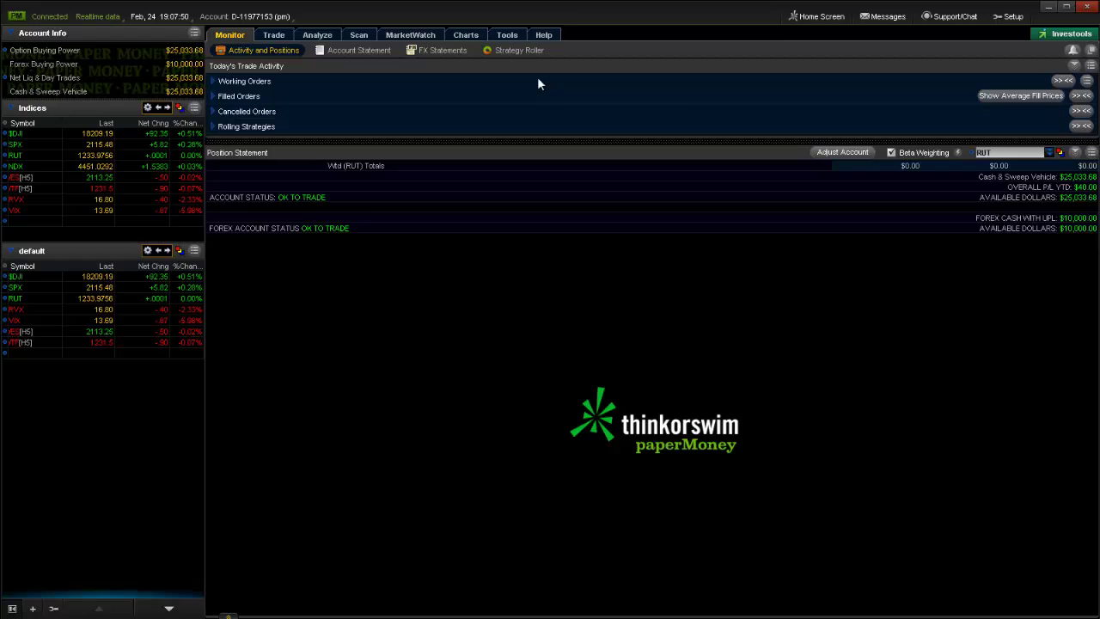
- Show the Help page with support contact details and the Learning Center link
click(543, 35)
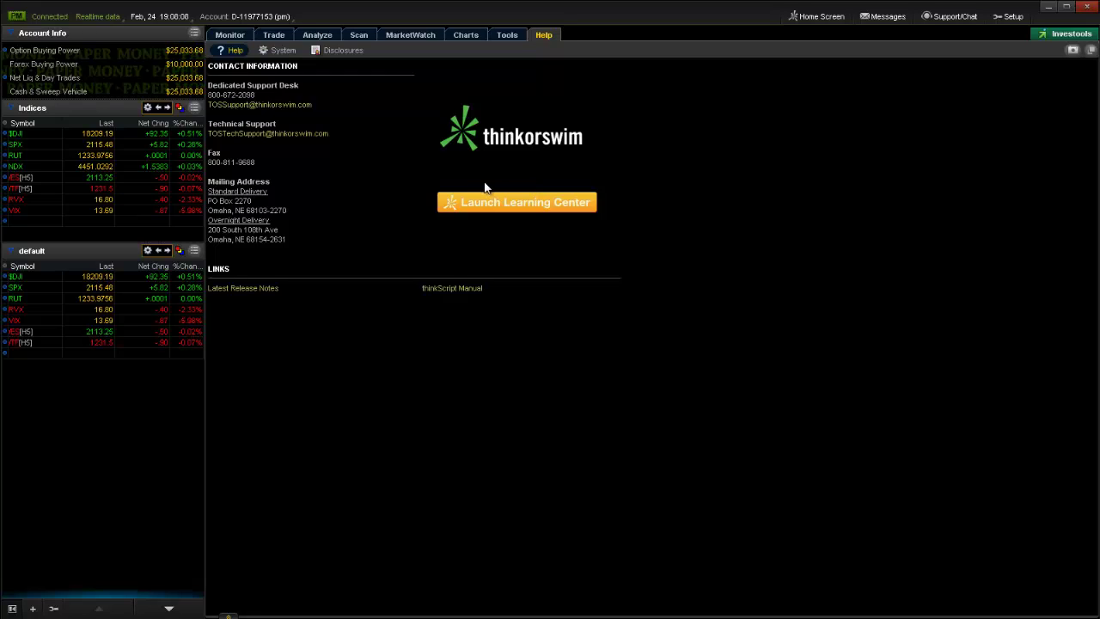
mouse_move(229, 39)
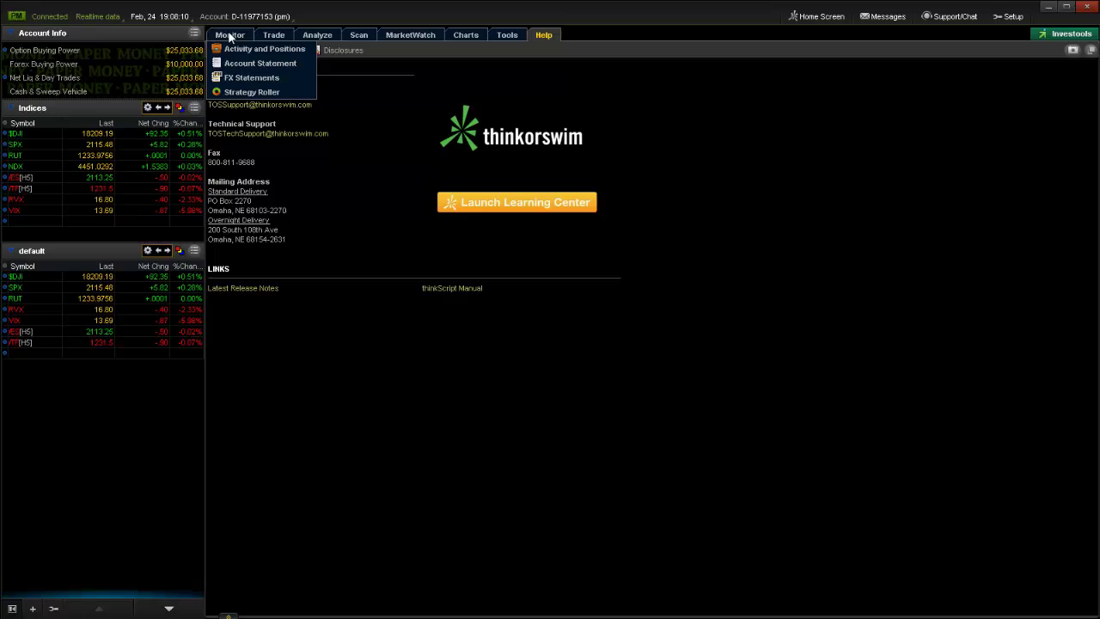
mouse_move(296, 35)
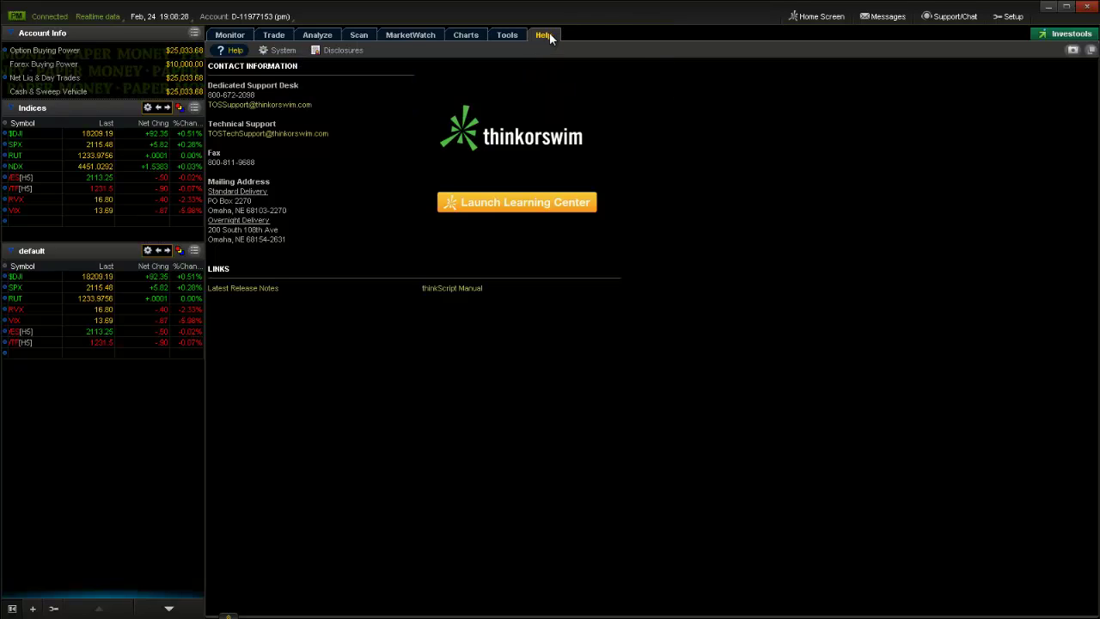
- Collect garbage twice under Help > System, then go back to the Help contact subtab
click(283, 51)
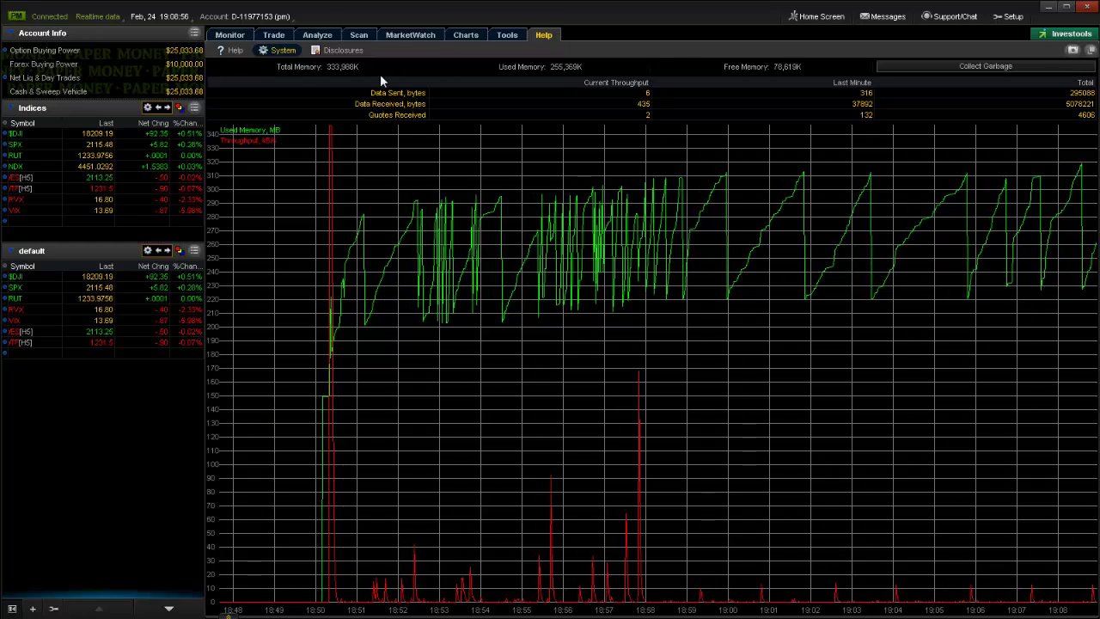
click(997, 68)
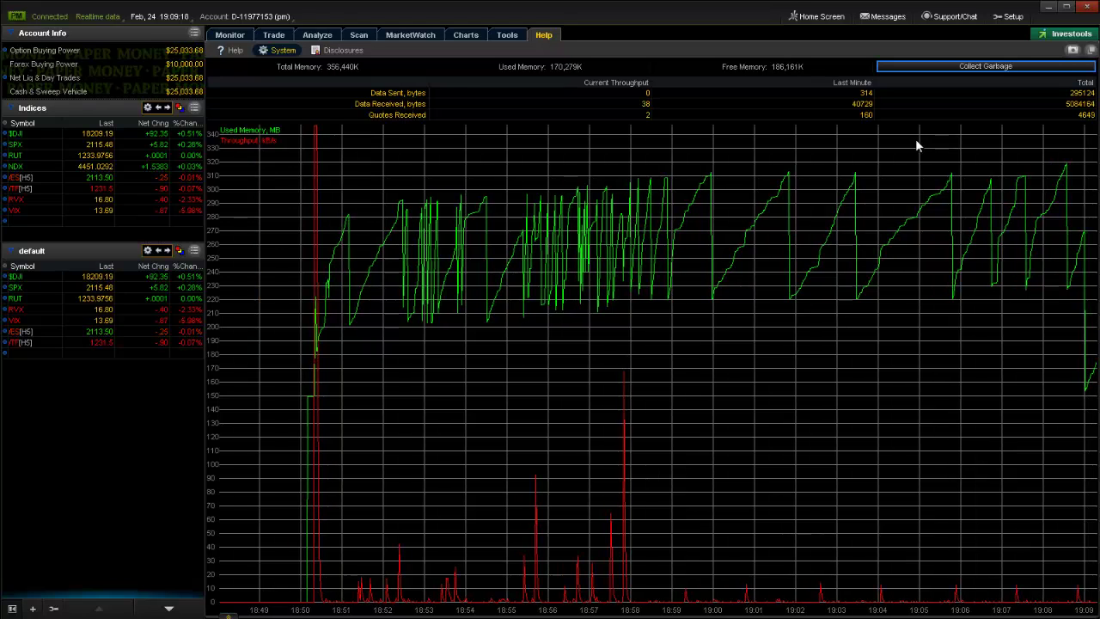
click(973, 67)
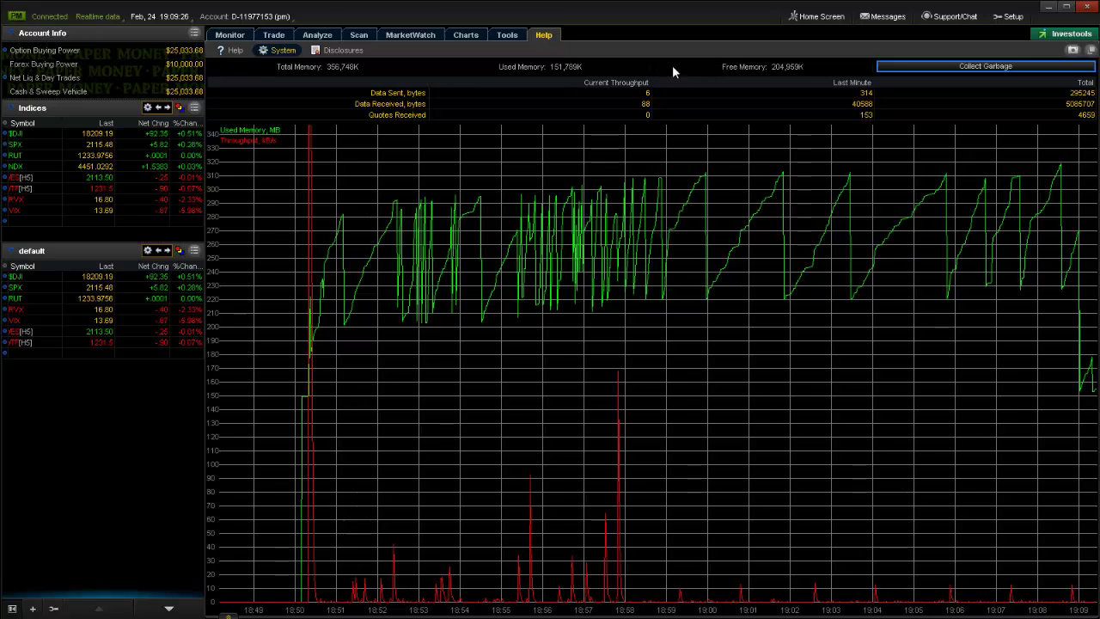
click(231, 50)
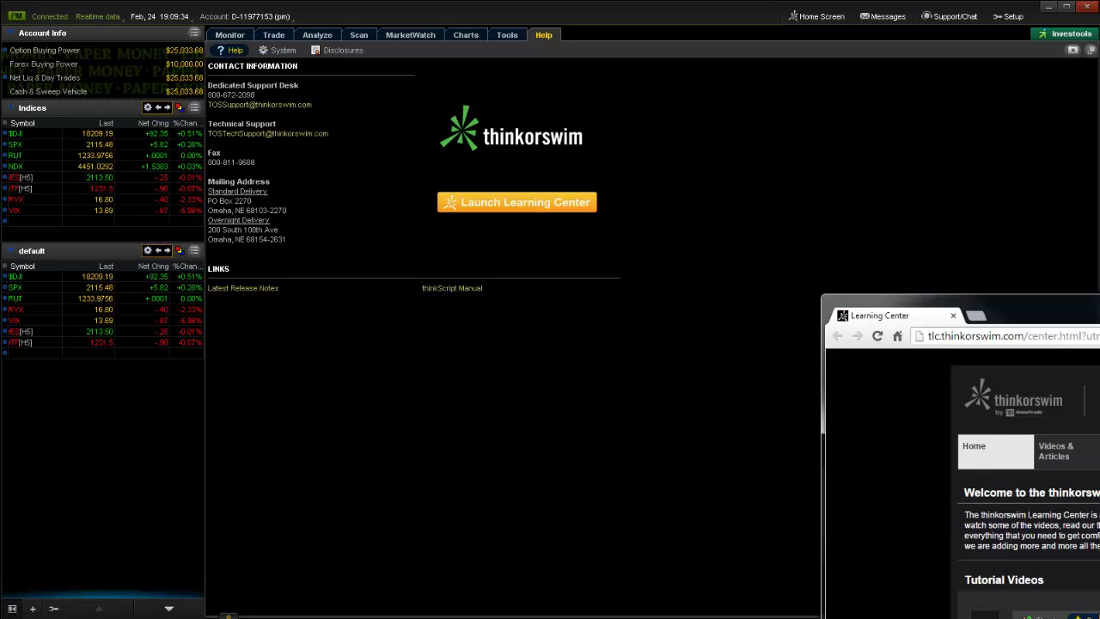
- Move, enlarge and maximize the Learning Center browser window, then scan the home page
drag(988, 300, 533, 22)
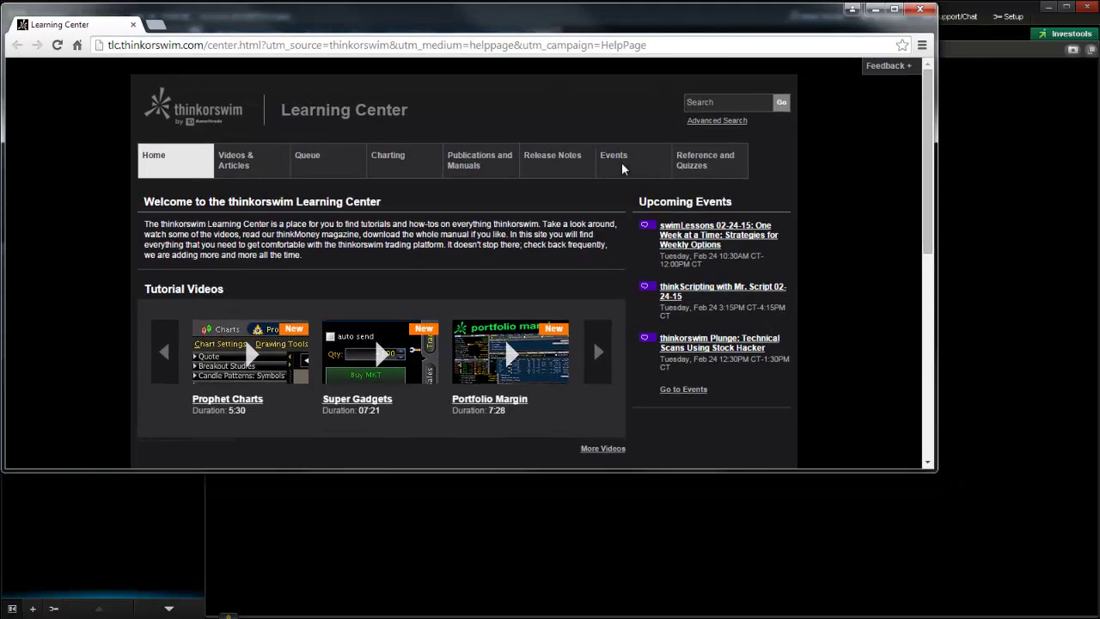
drag(936, 470, 1044, 546)
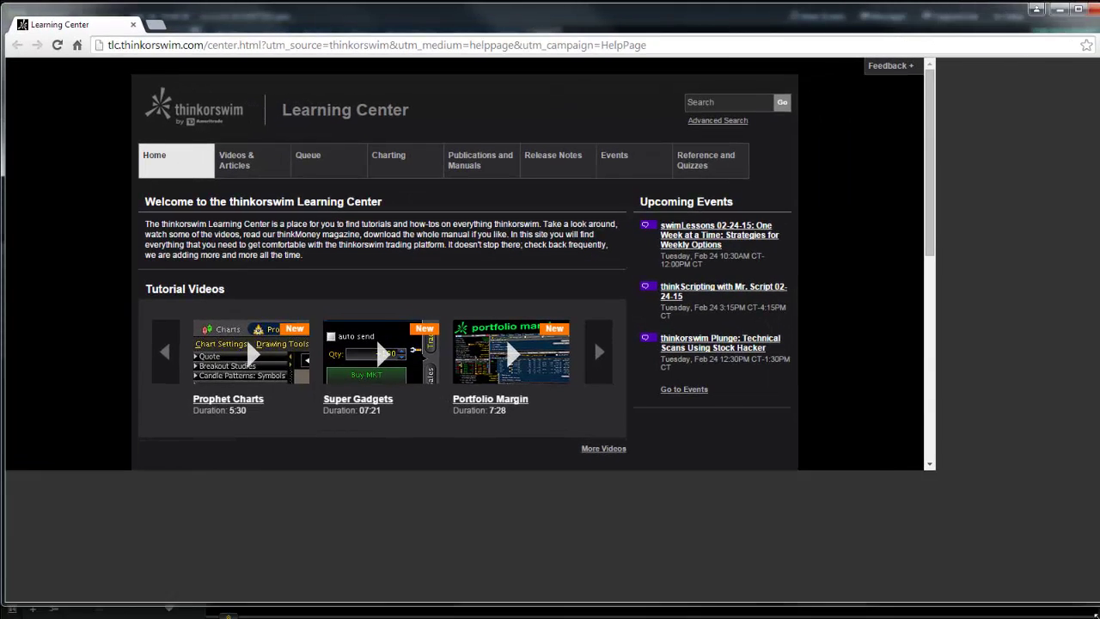
key(super+Up)
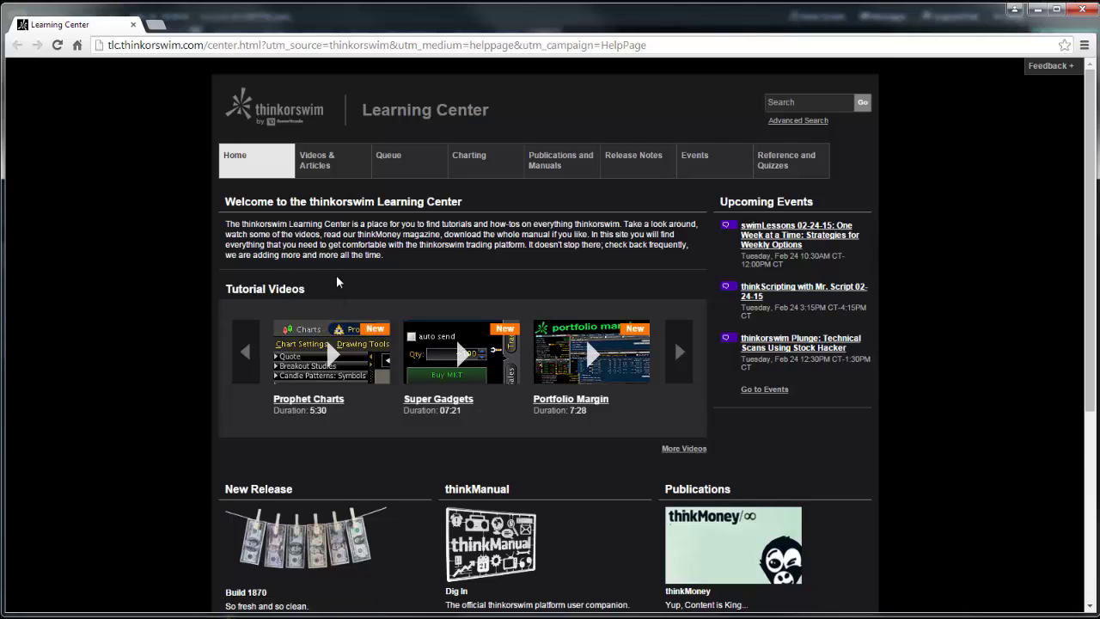
scroll(338, 286, down, 1)
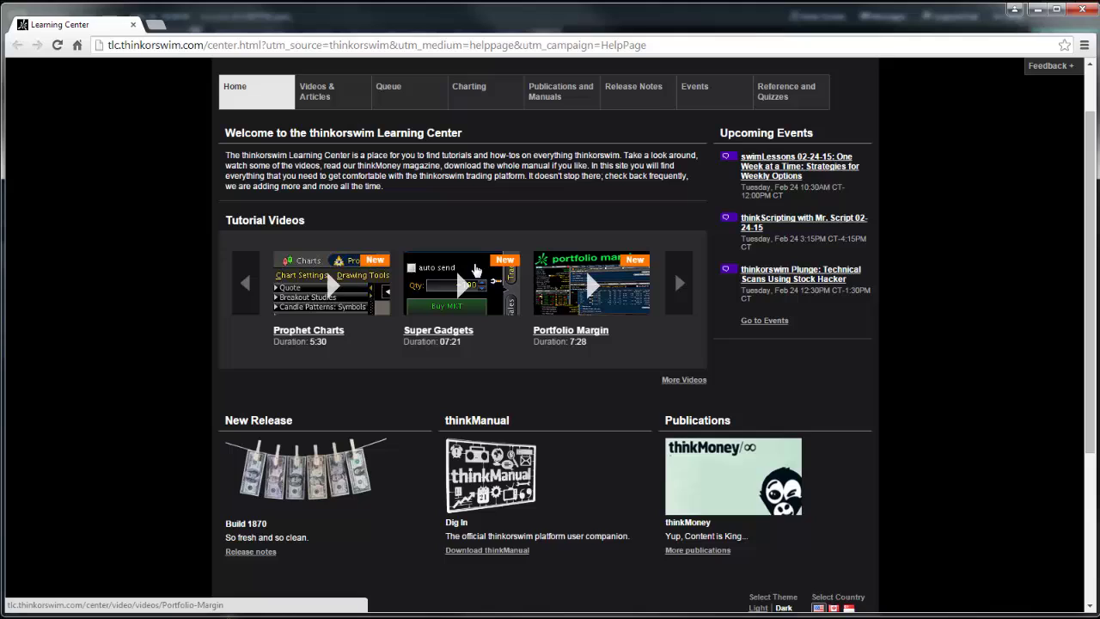
scroll(335, 292, up, 1)
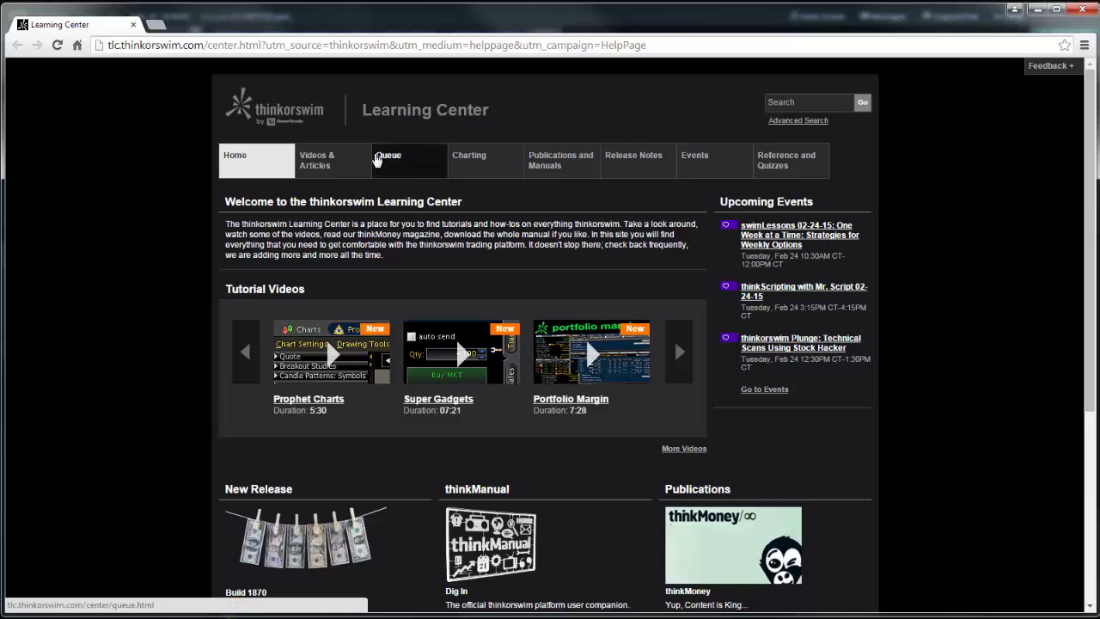
- Browse the Videos & Articles, Queue, Charting and Publications pages, ending on tutorial videos
click(331, 165)
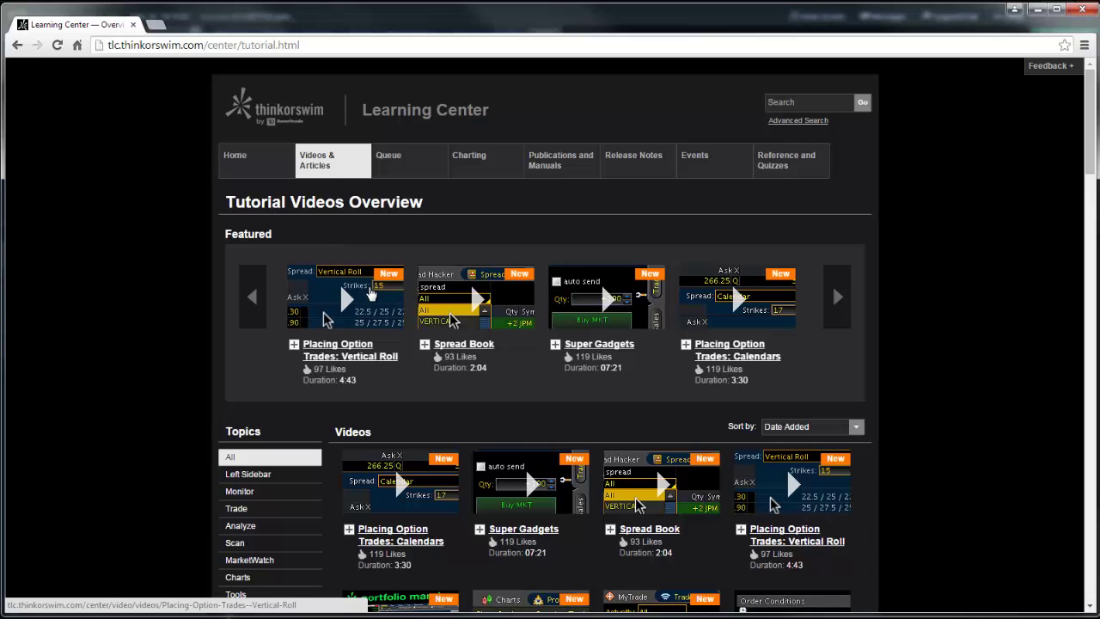
scroll(380, 302, down, 2)
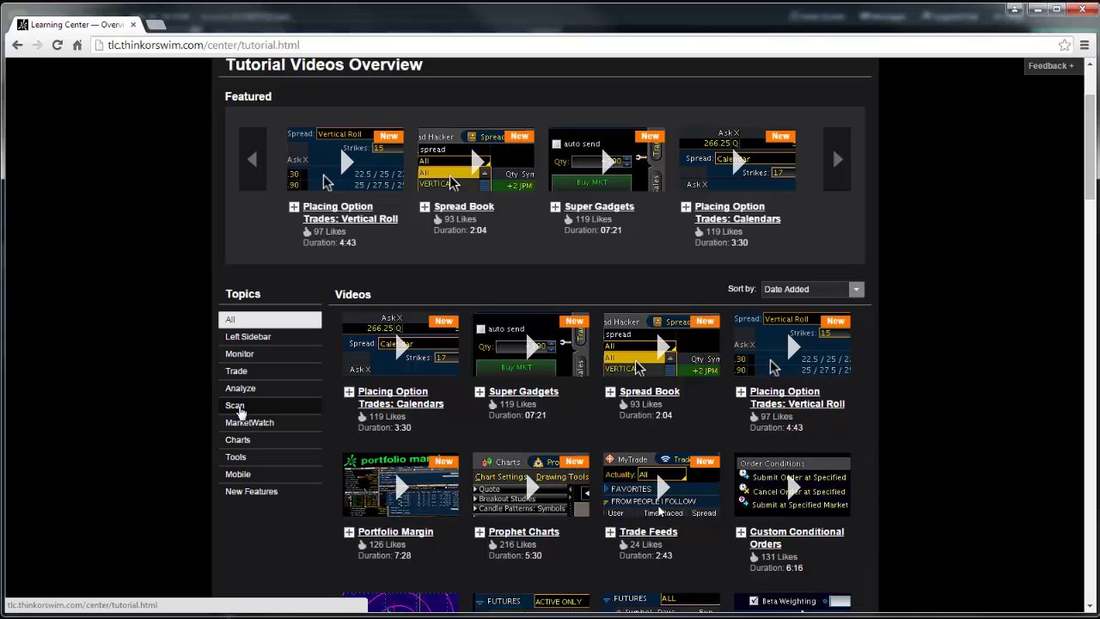
scroll(240, 412, up, 2)
mouse_move(323, 168)
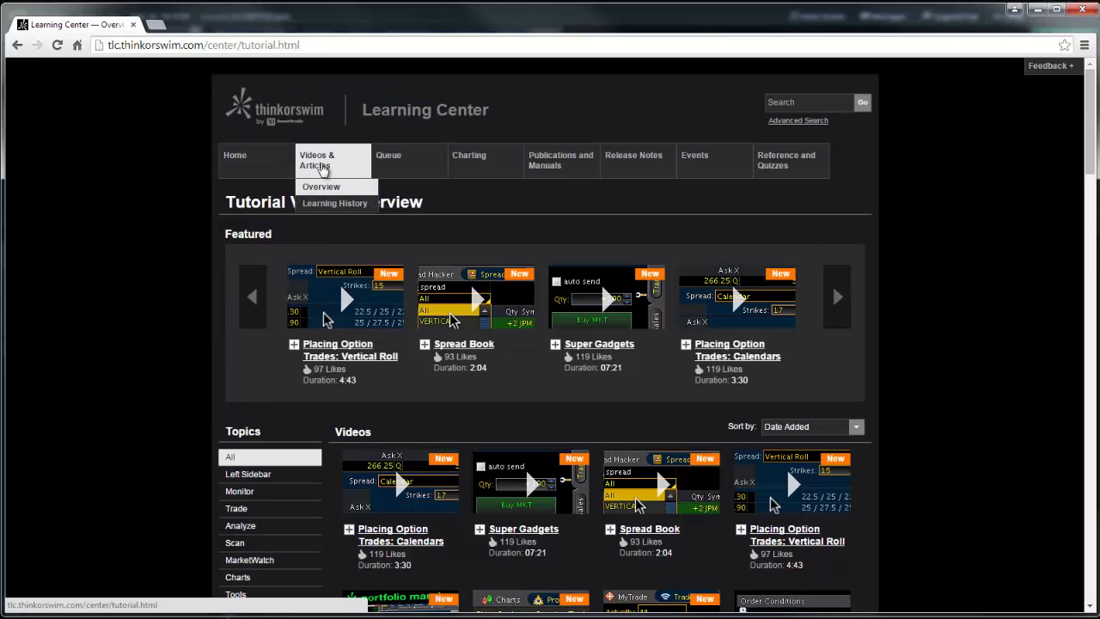
click(400, 158)
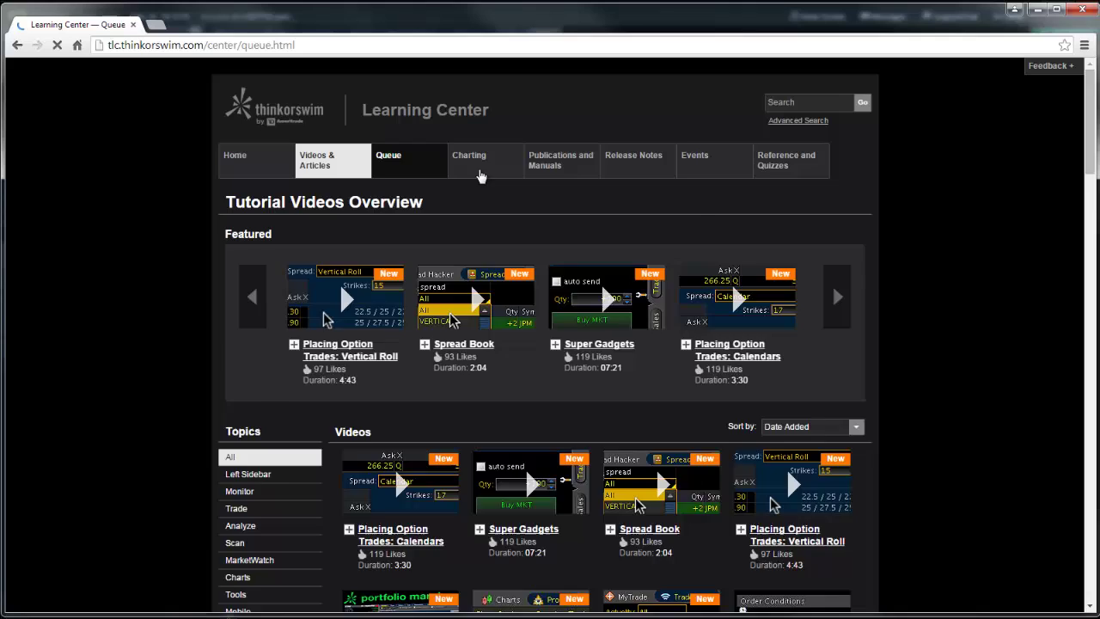
click(478, 162)
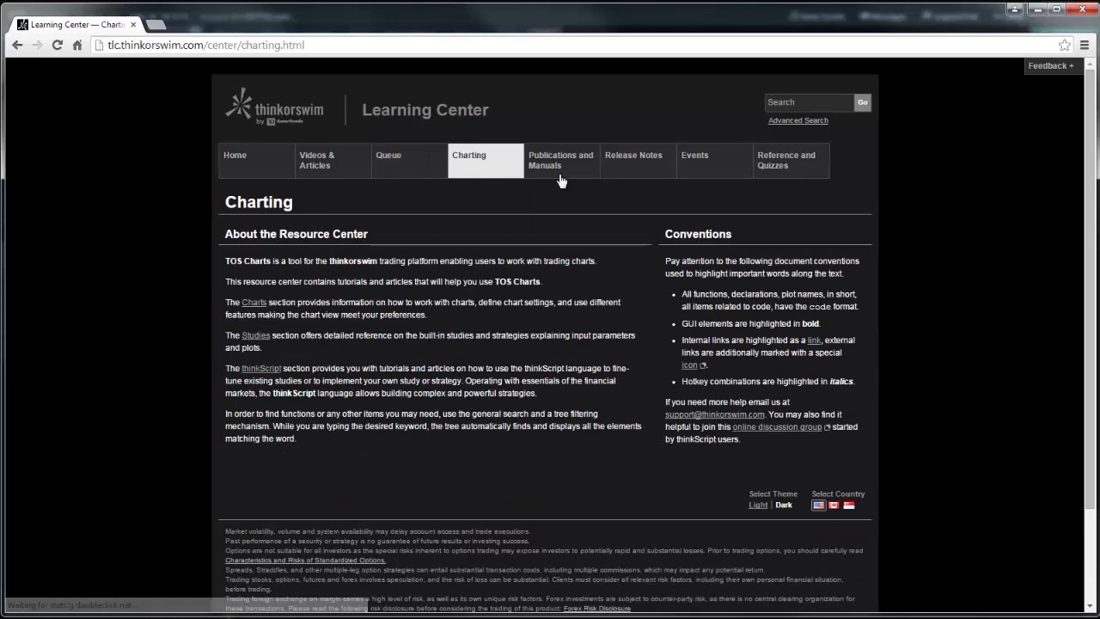
click(560, 176)
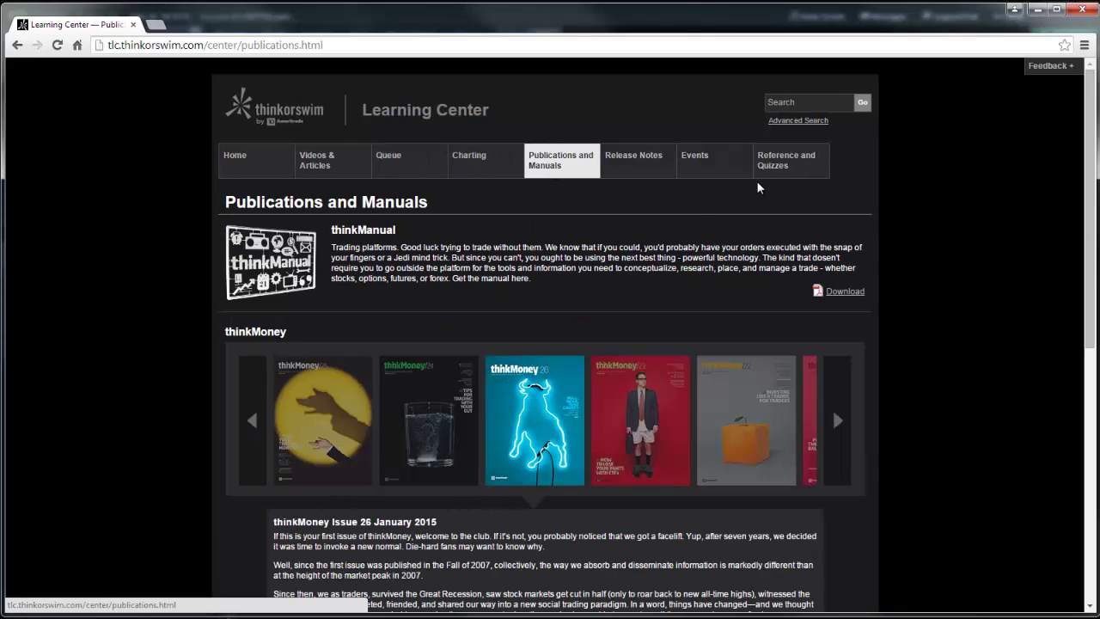
click(320, 163)
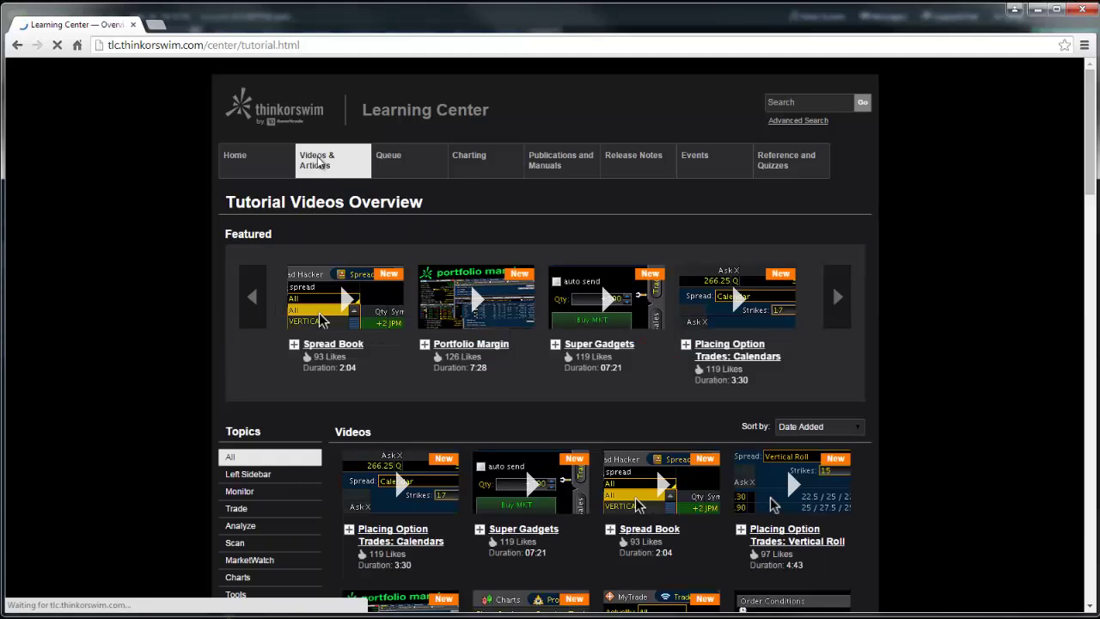
- Filter the tutorial videos to the Scan topic and open Stock Hacker
scroll(332, 284, down, 2)
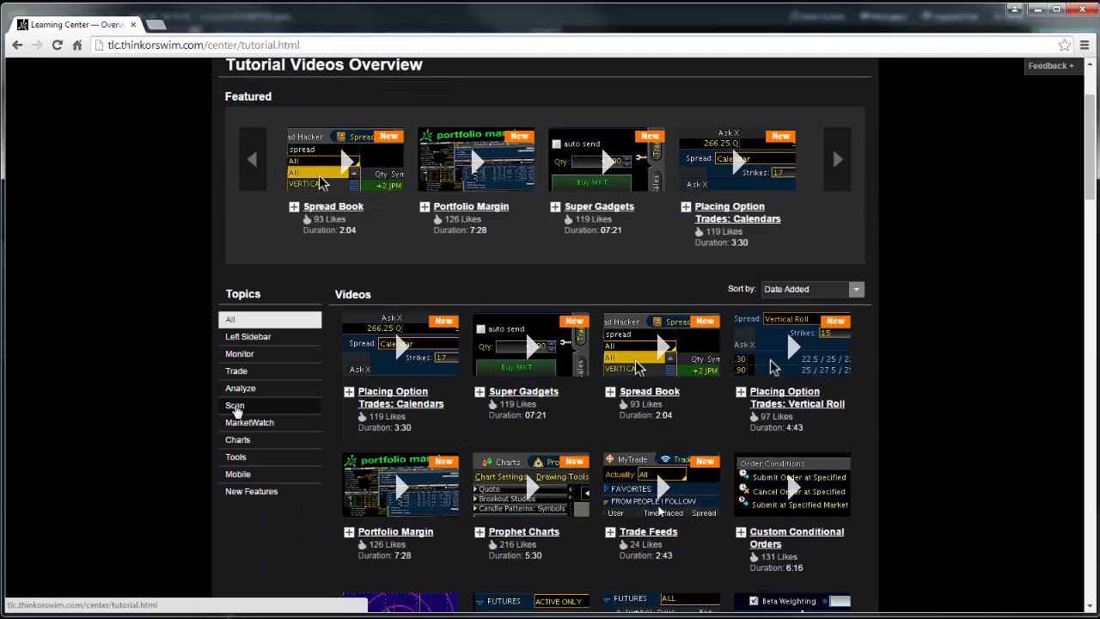
click(236, 410)
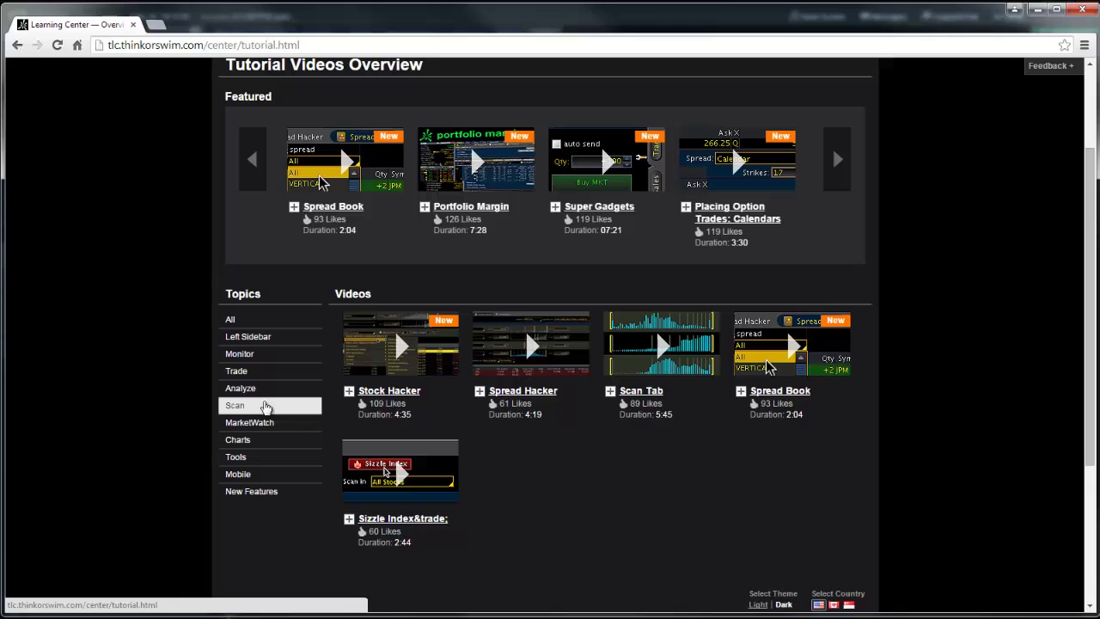
click(402, 346)
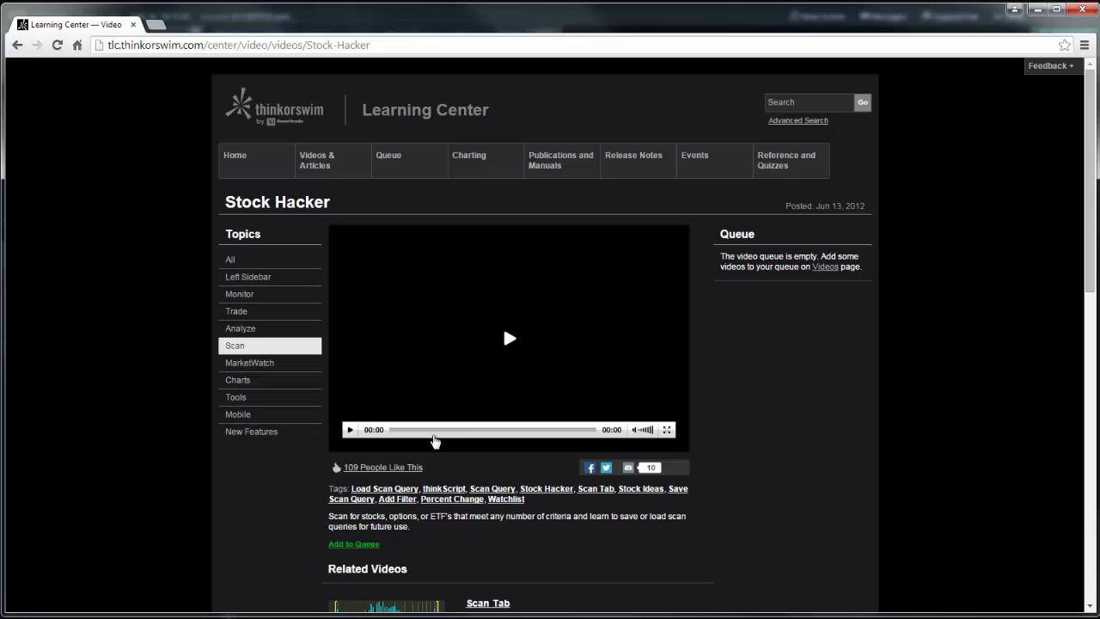
- Play and pause the Stock Hacker video, then return to the Scan topic's video grid
click(506, 338)
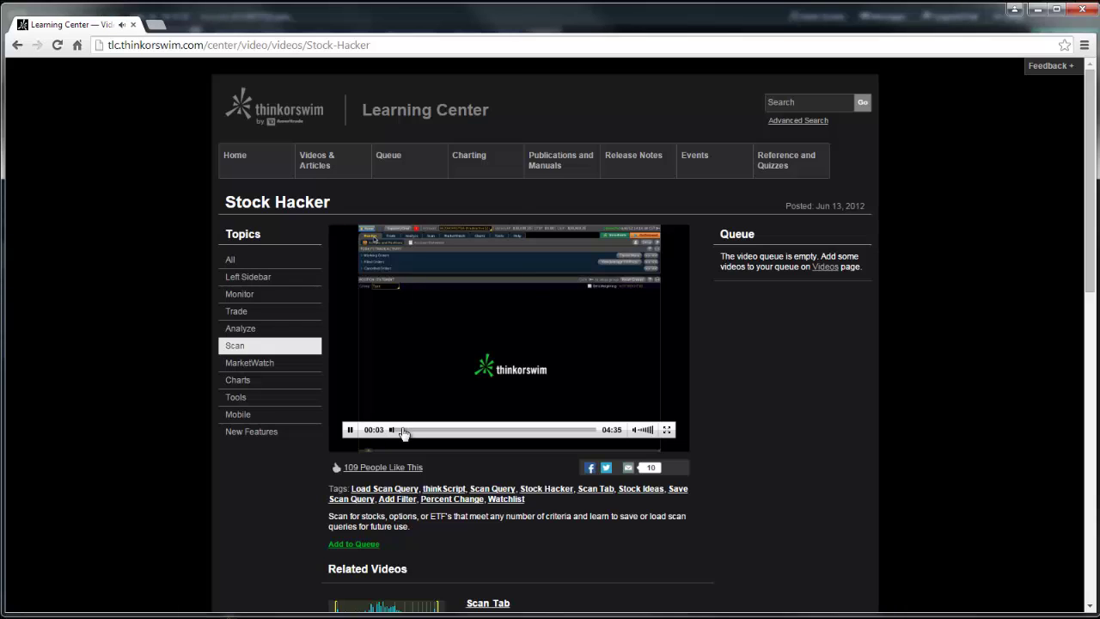
click(465, 374)
click(241, 346)
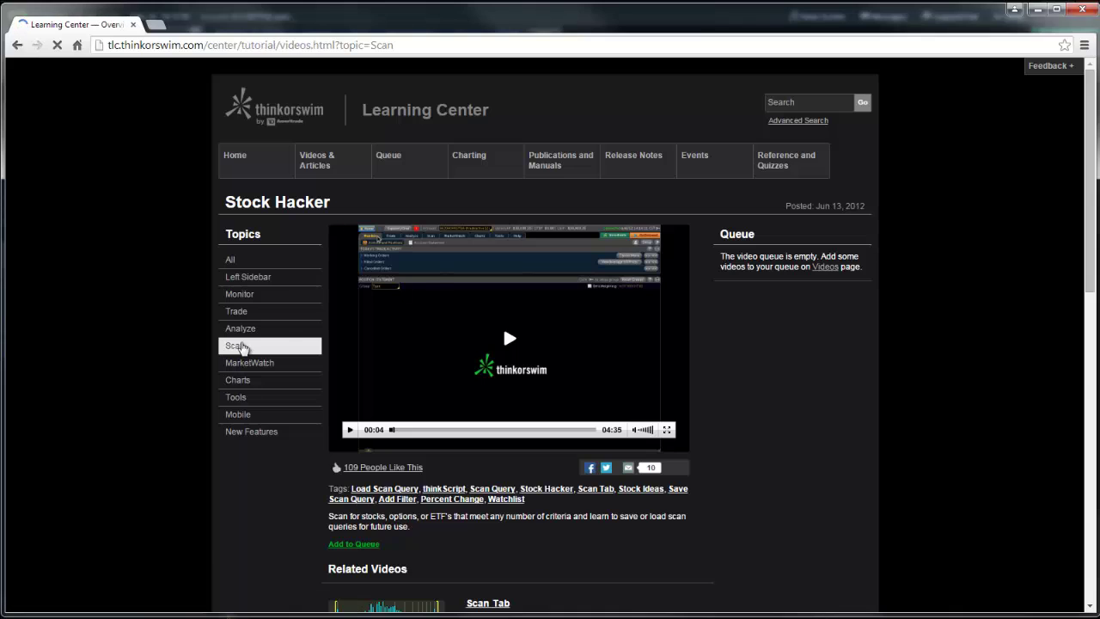
scroll(261, 457, down, 3)
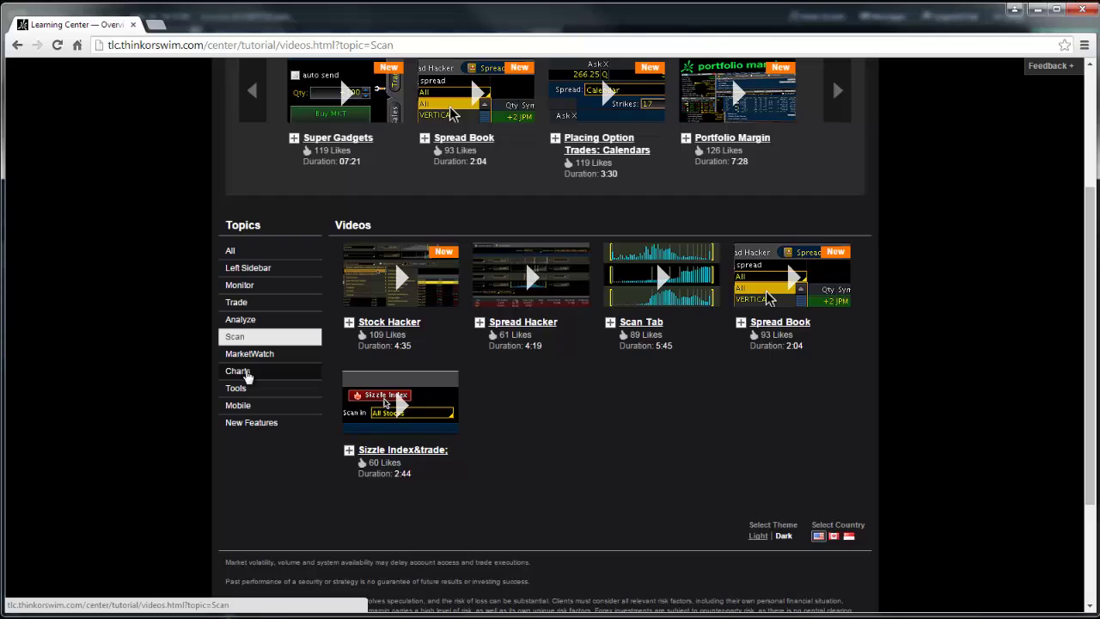
- Browse the Charts, Analyze and Monitor tutorial lists, then switch back to thinkorswim paperMoney
click(245, 371)
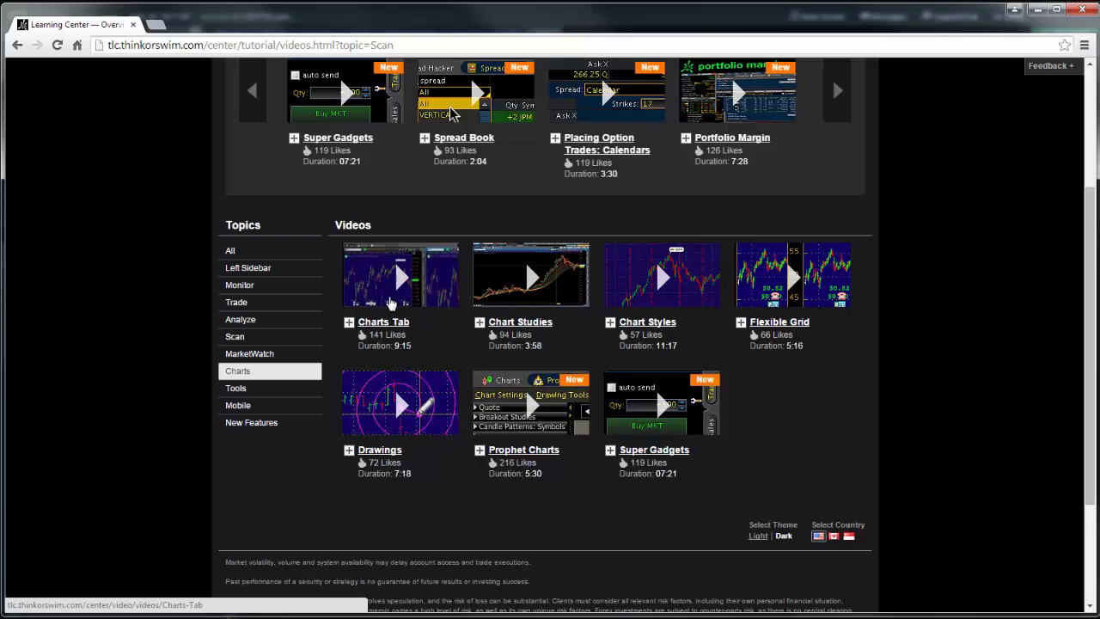
click(244, 322)
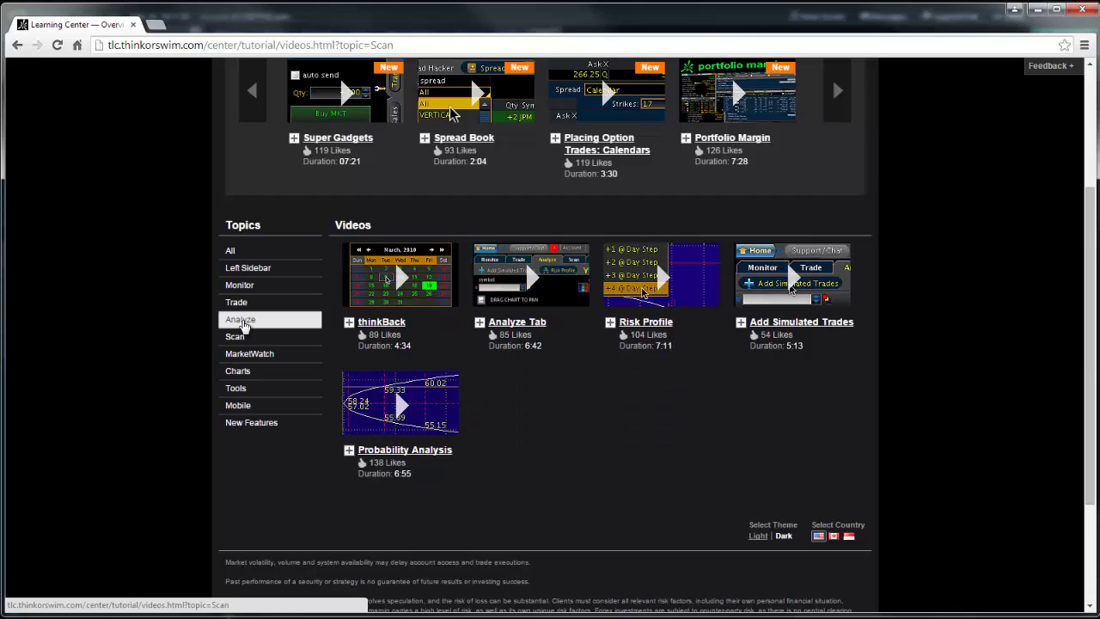
click(247, 287)
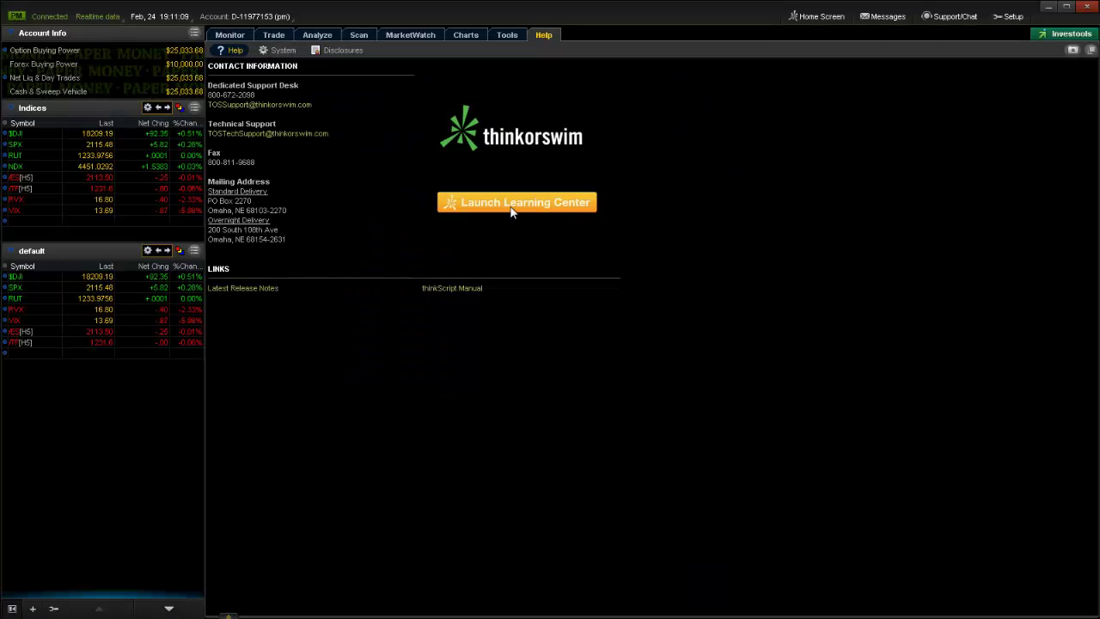
click(243, 35)
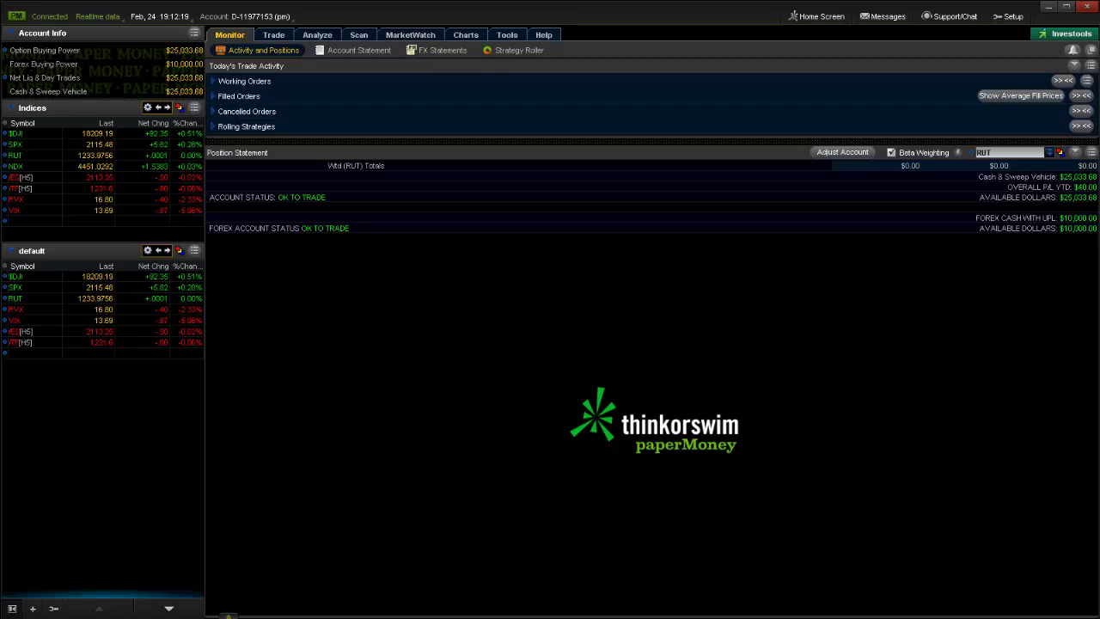
- Maximize the live-account window on Monitor and inspect the RUT position's BP Effect
drag(1099, 146, 595, 14)
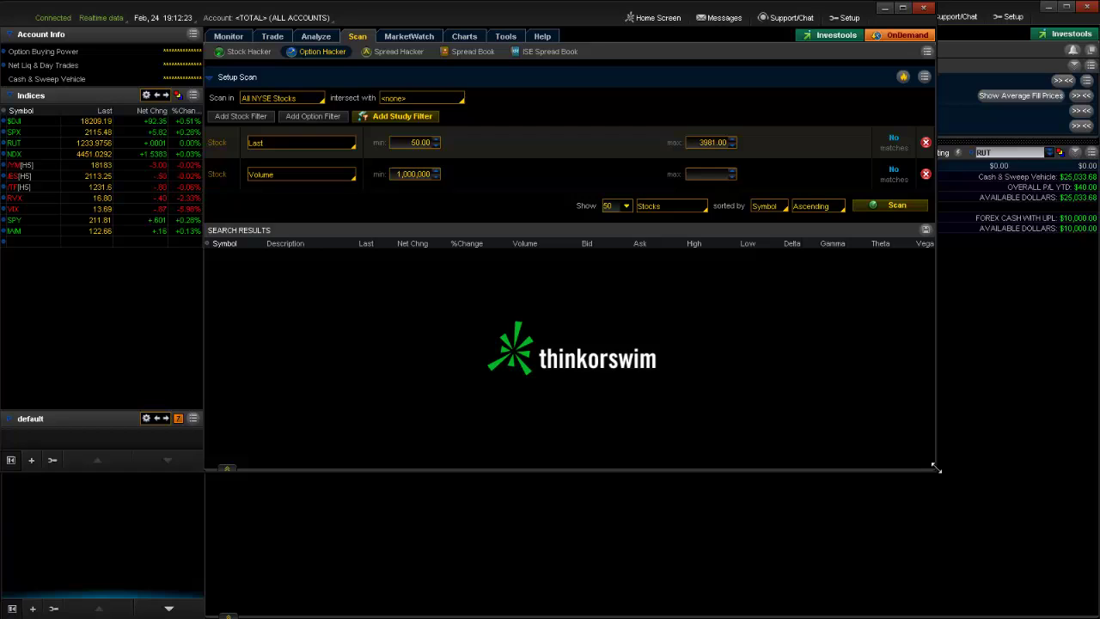
drag(936, 468, 1099, 614)
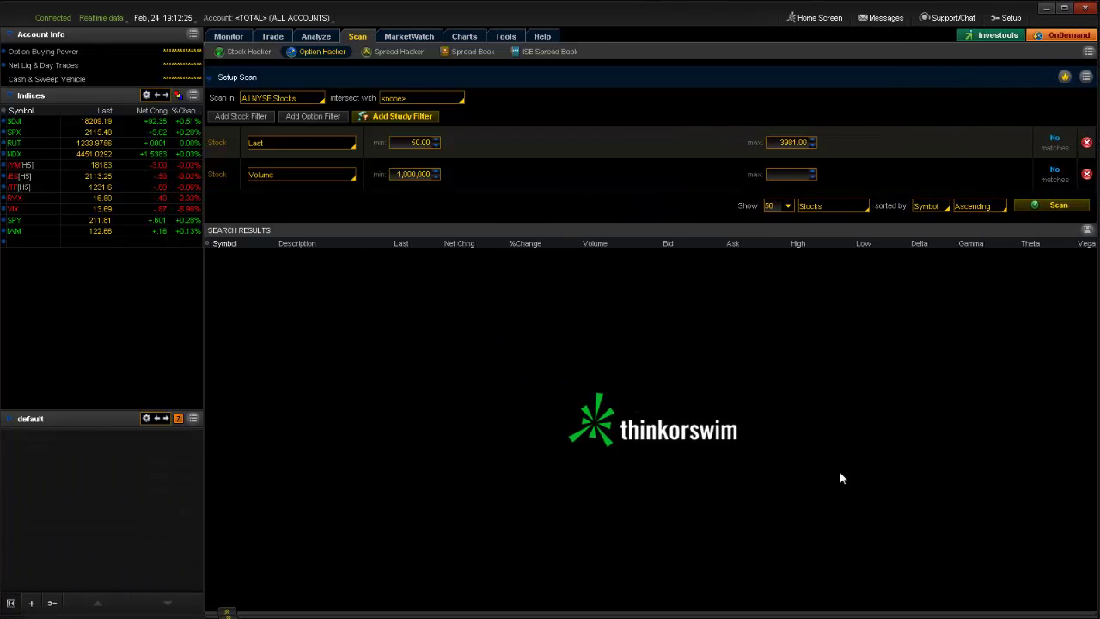
click(230, 36)
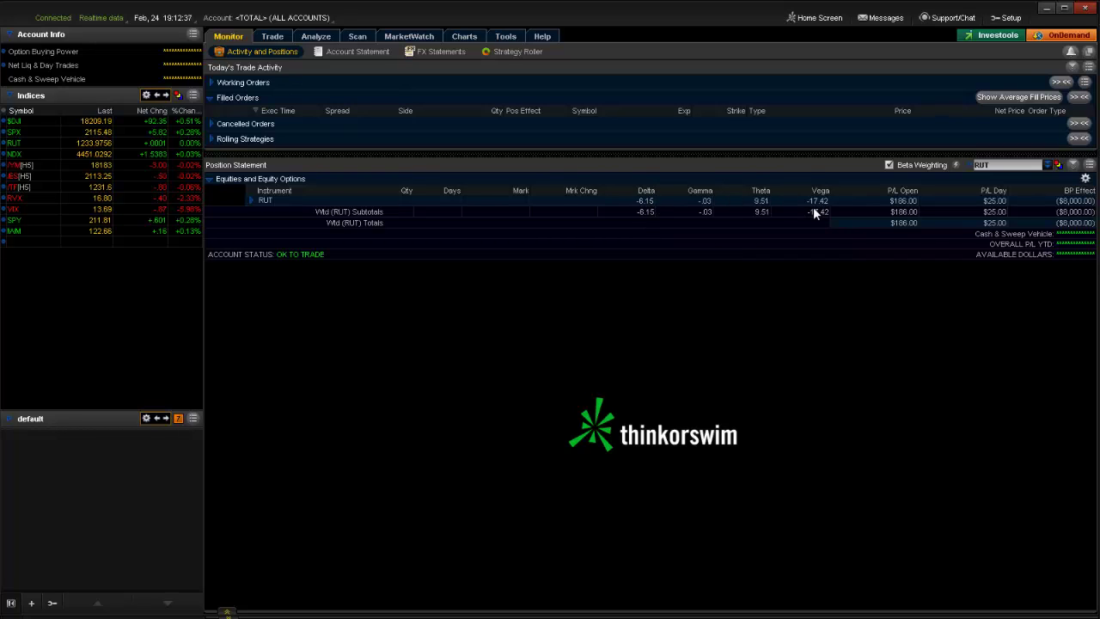
click(1078, 202)
- Open the Analyze Risk Profile with the position filter set to Hide Positions
click(1047, 9)
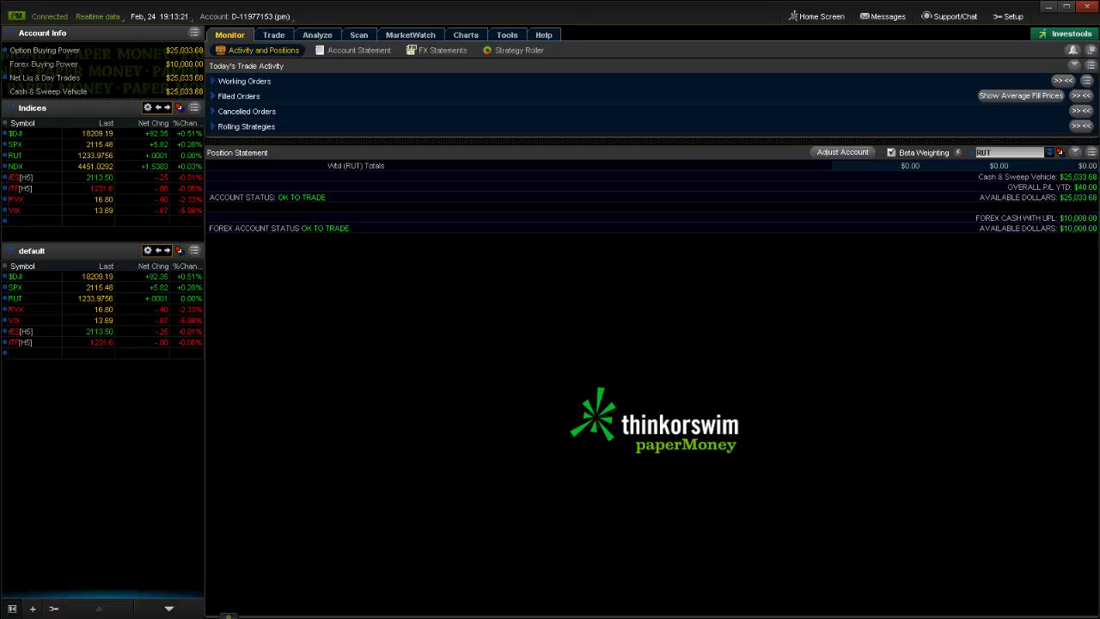
key(alt+Tab)
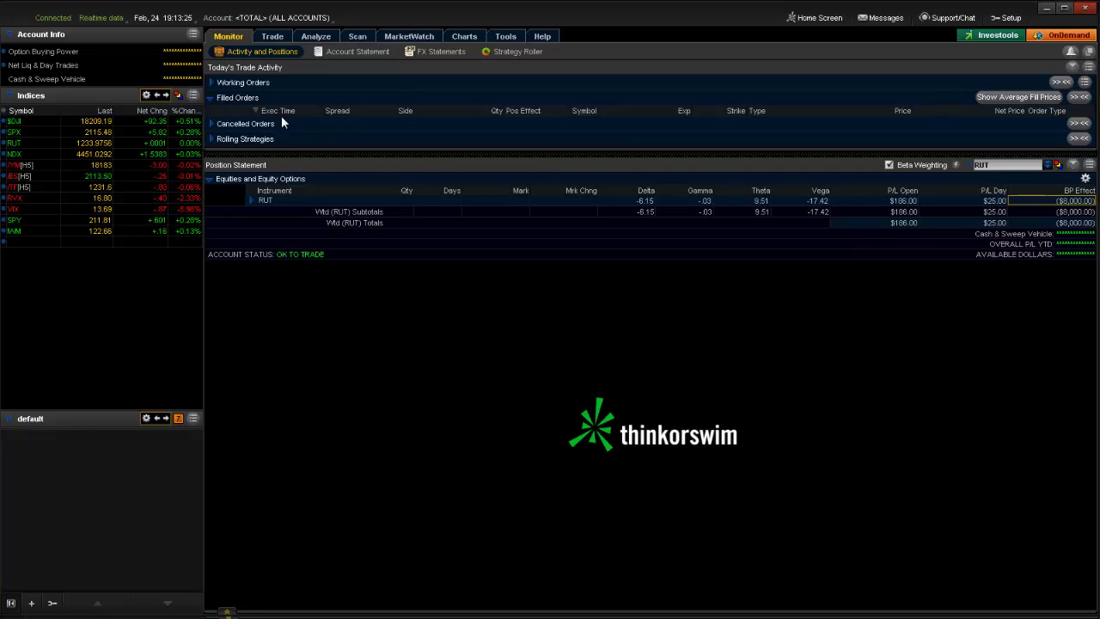
click(316, 36)
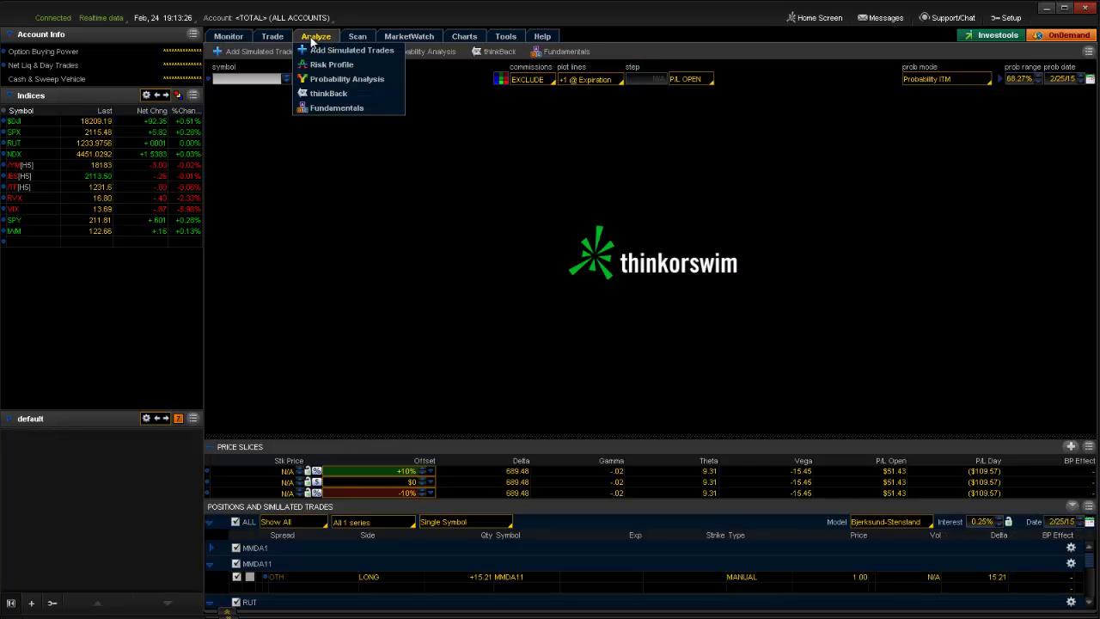
click(292, 522)
click(281, 544)
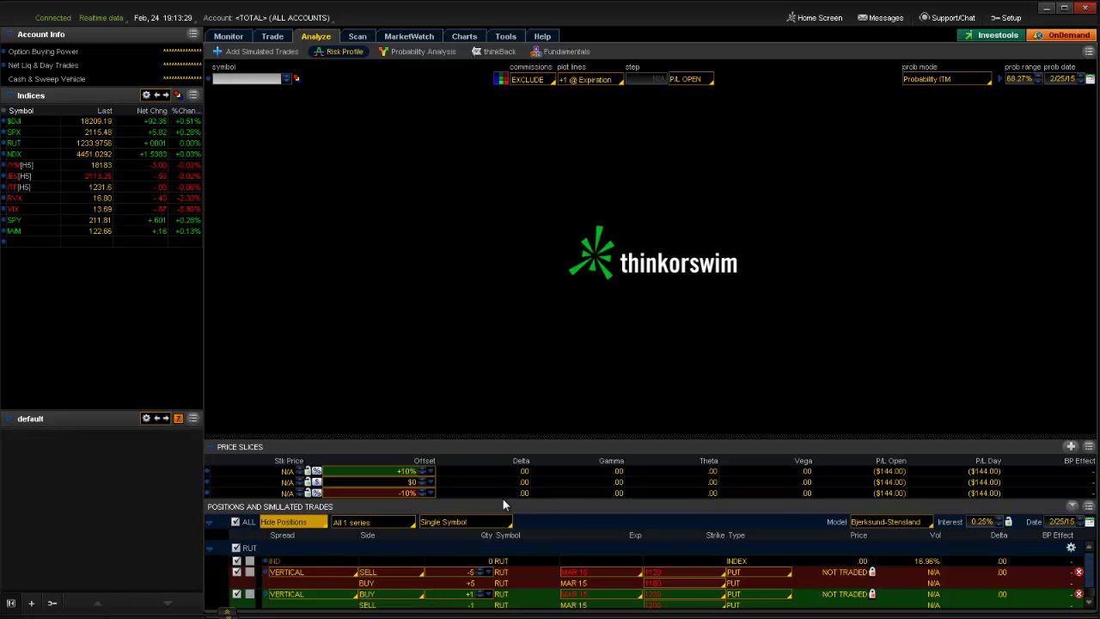
- Load RUT from the Symbol Table's Positions tab into the Risk Profile
click(287, 79)
click(286, 79)
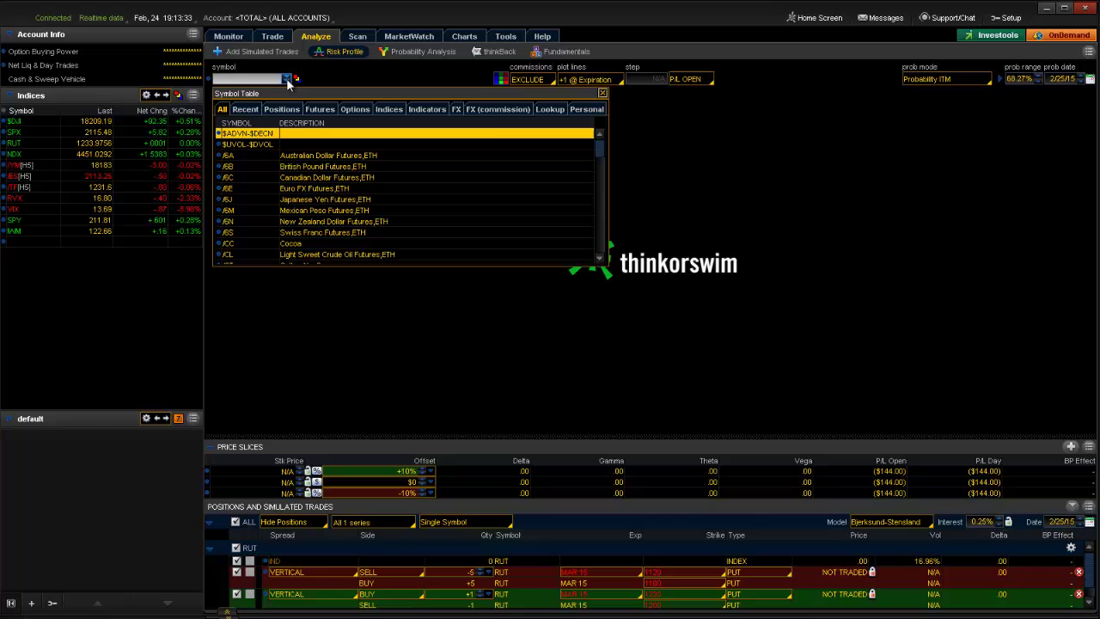
click(284, 109)
click(245, 155)
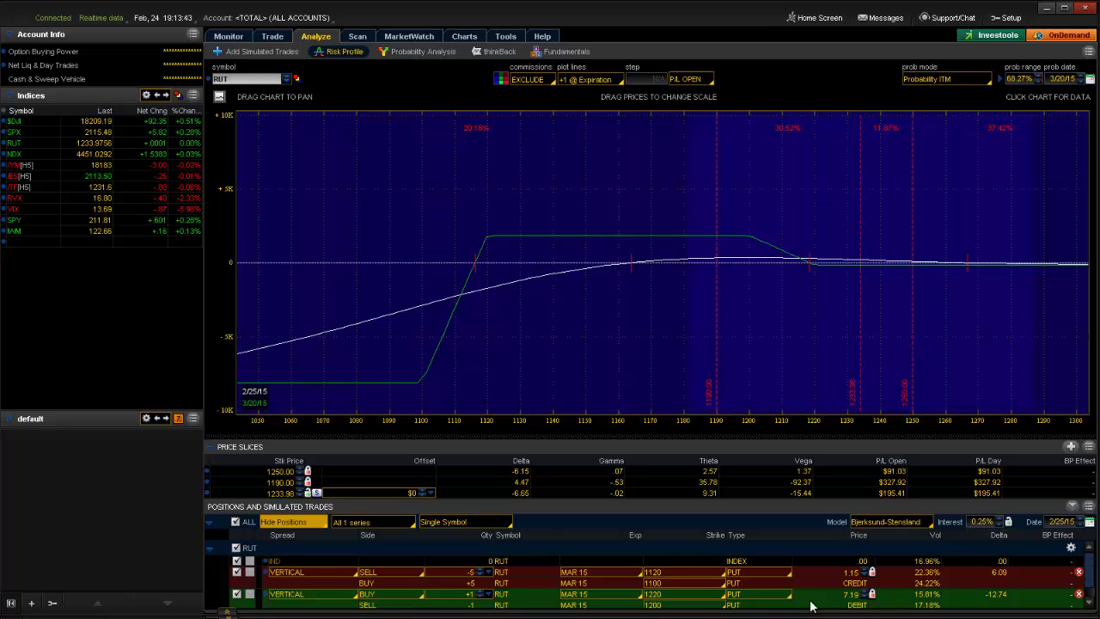
- Collect garbage under Help > System, show the Help contact page, and minimize the browser
click(543, 36)
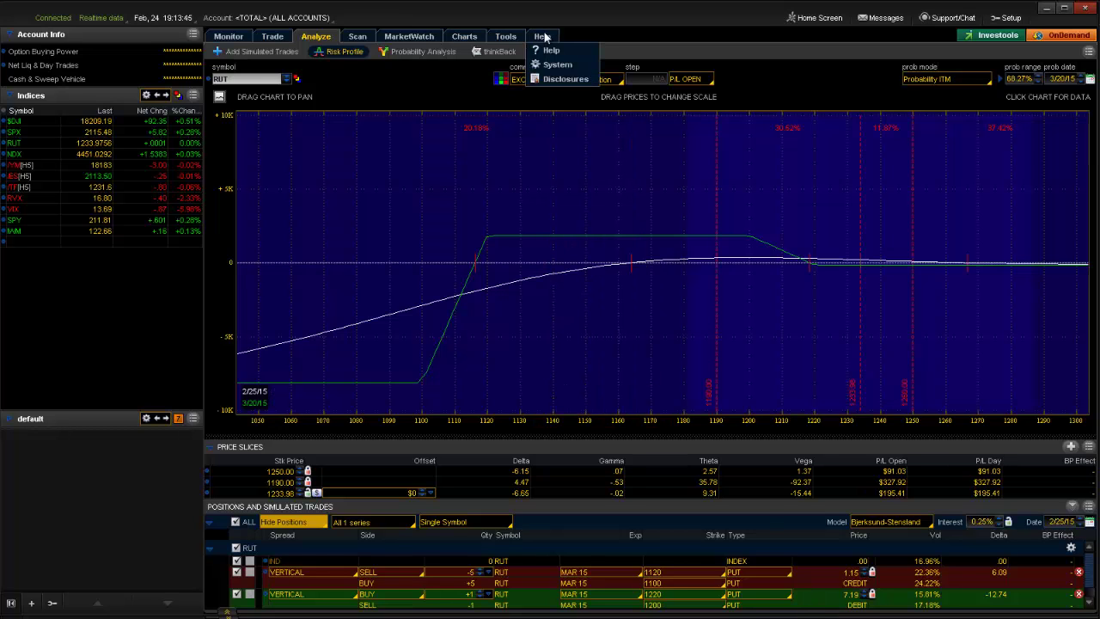
click(555, 65)
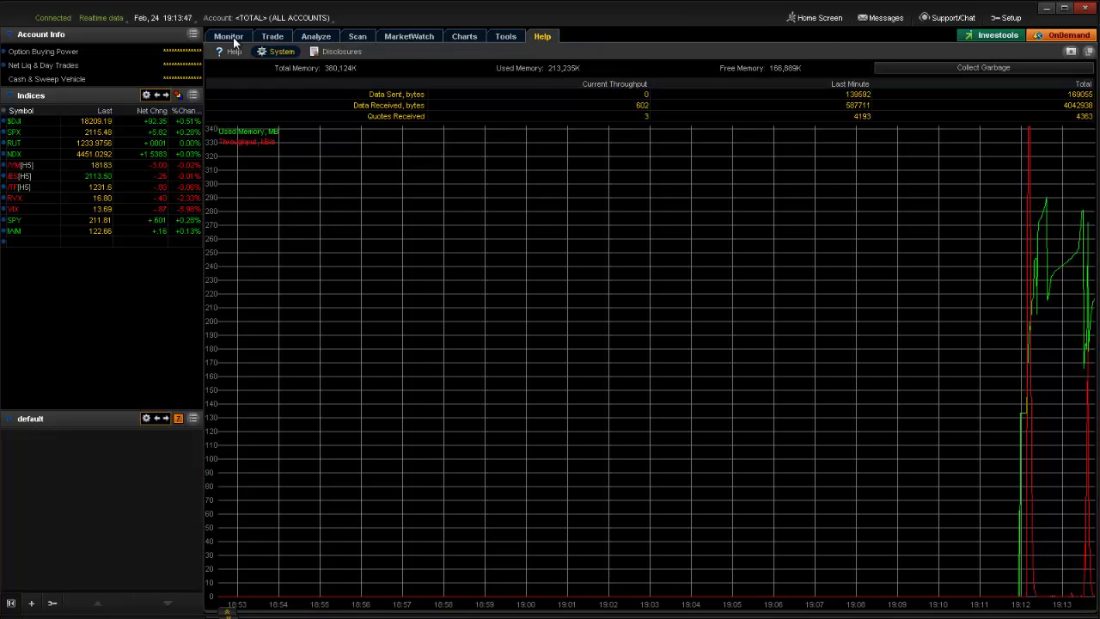
mouse_move(231, 42)
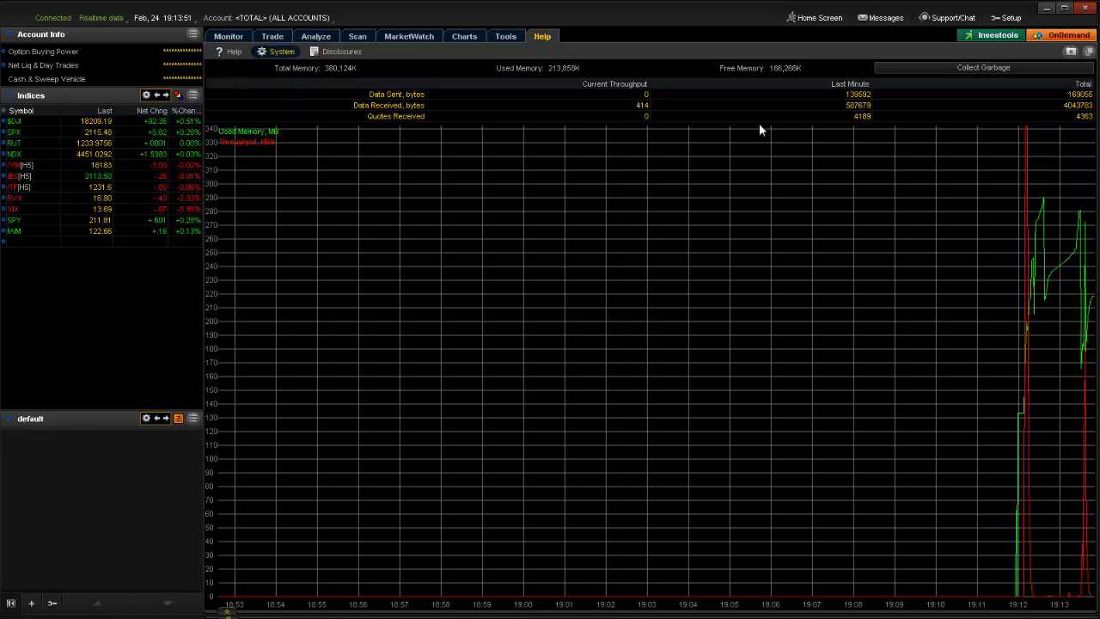
click(952, 66)
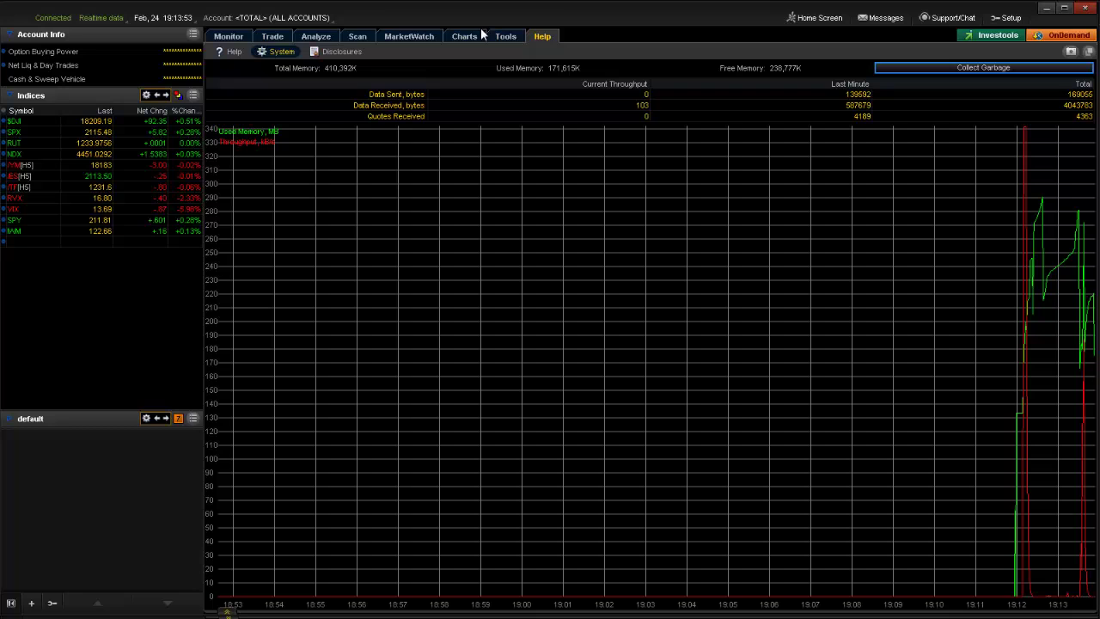
click(244, 51)
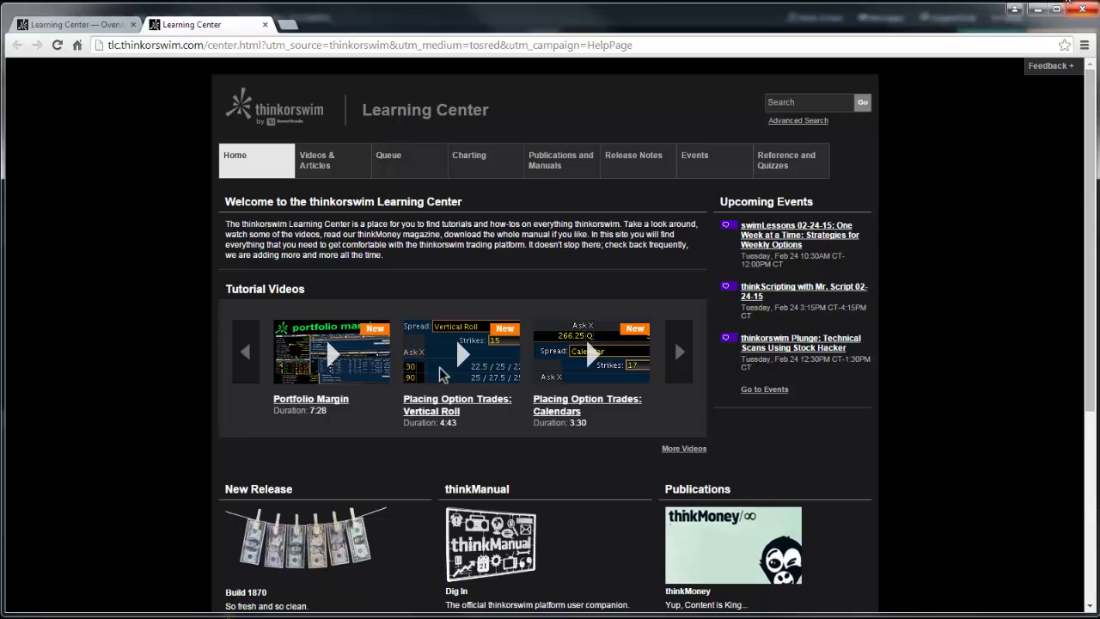
click(1040, 8)
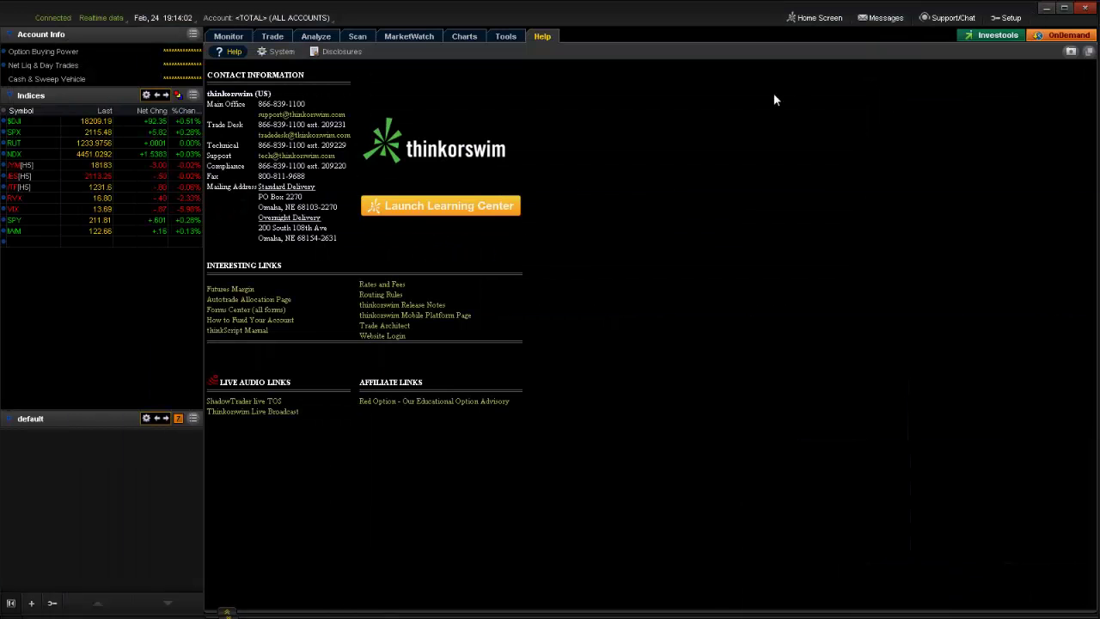
- Go to the live account's Monitor tab, then minimize it to bring paperMoney's Activity and Positions forward
click(234, 37)
click(1047, 8)
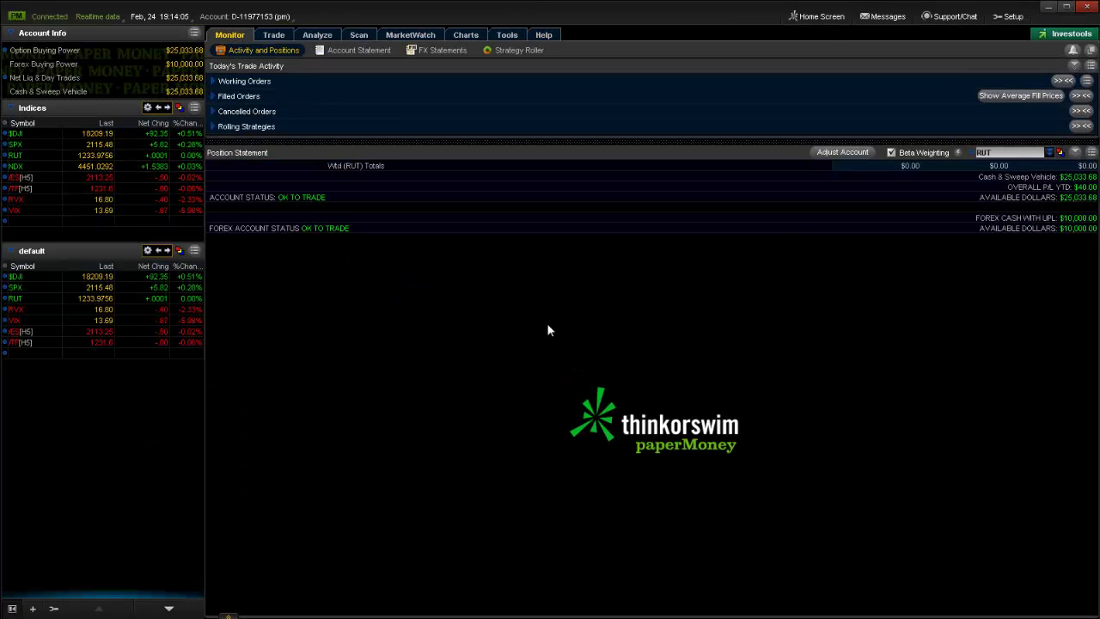